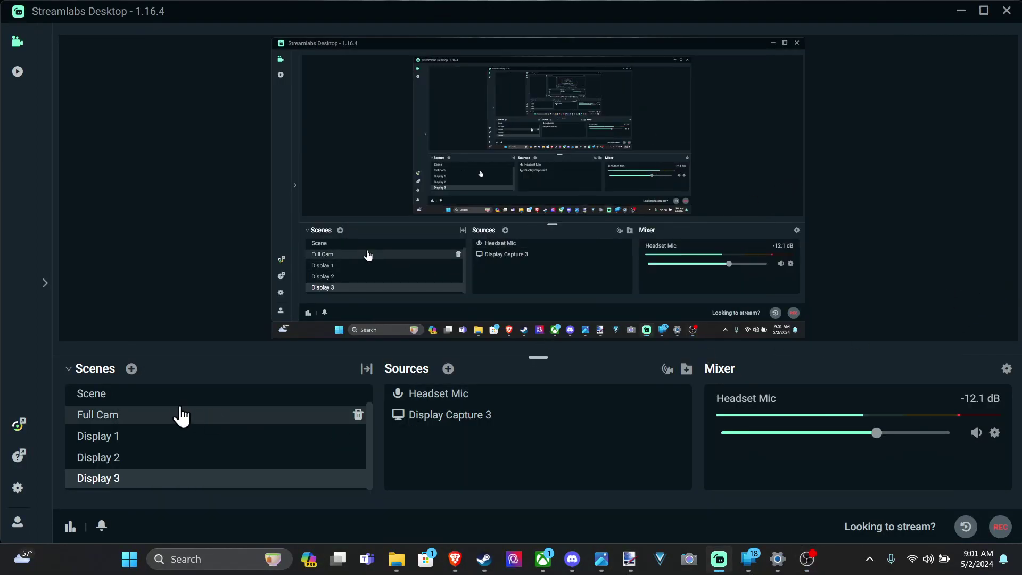
Switch to the Full Cam scene and select its Camera source.
left_click(134, 414)
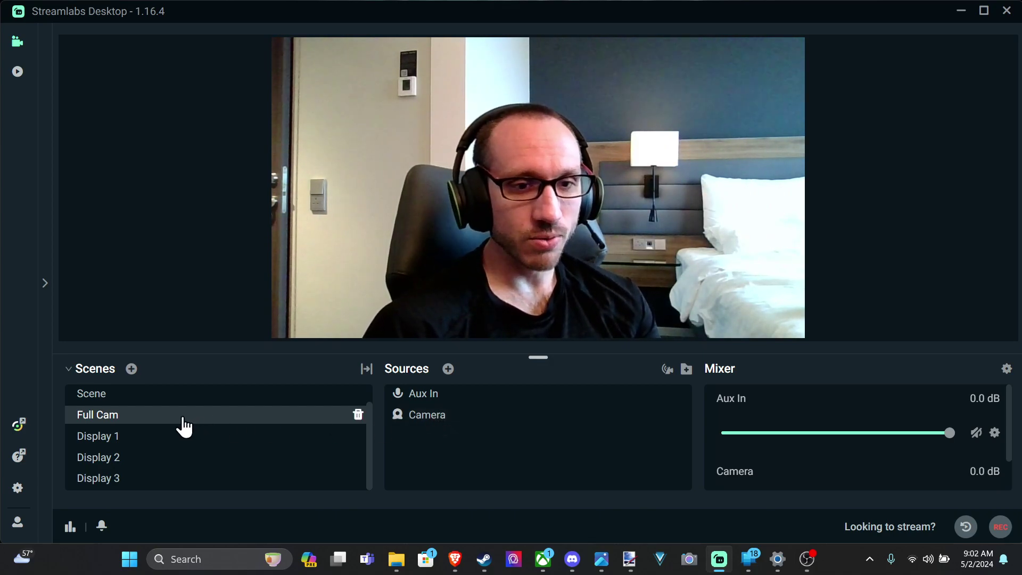
left_click(450, 427)
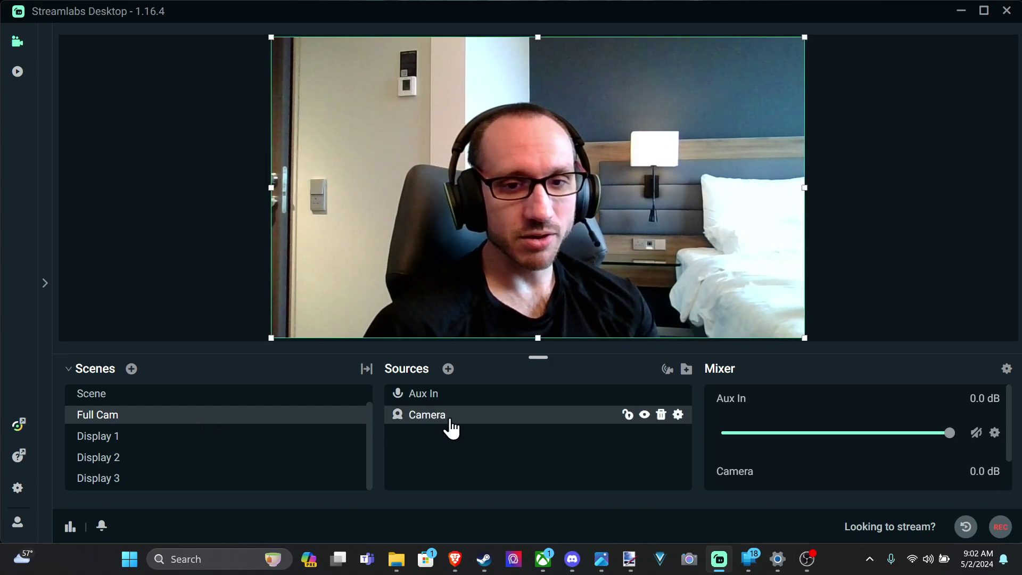
double_click(450, 426)
left_click(493, 210)
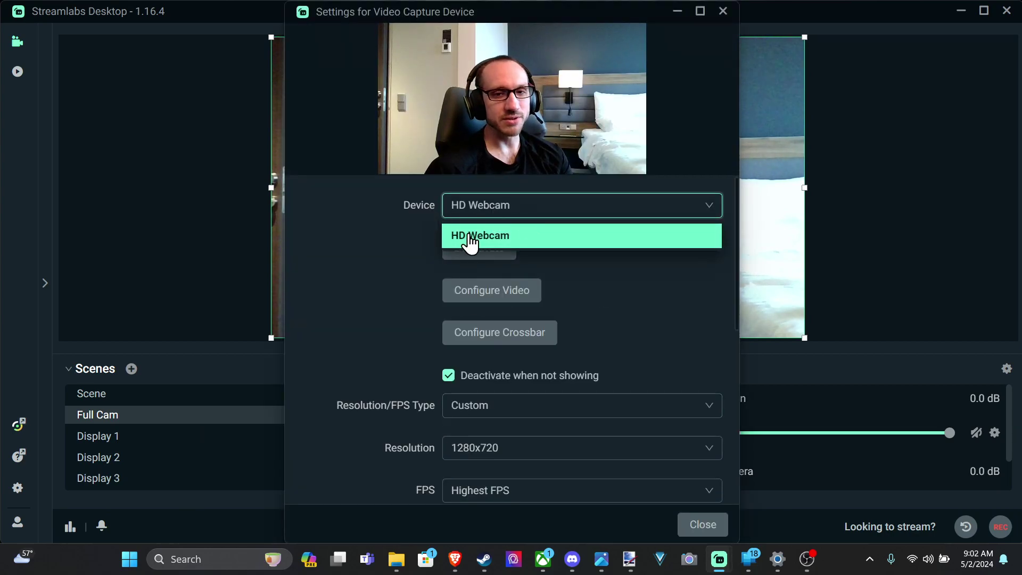
left_click(495, 212)
scroll(364, 266, "down", 3)
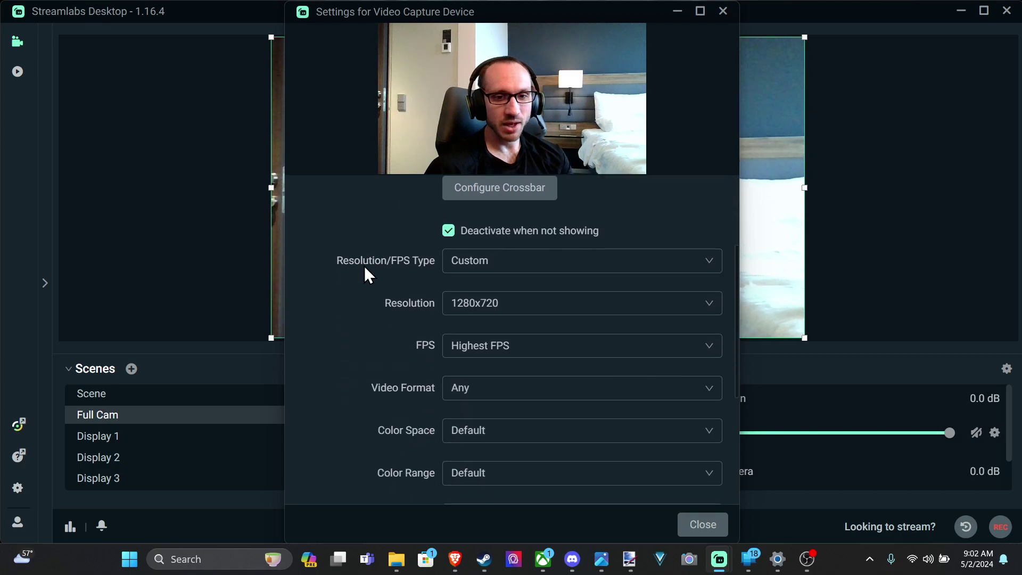
left_click(564, 301)
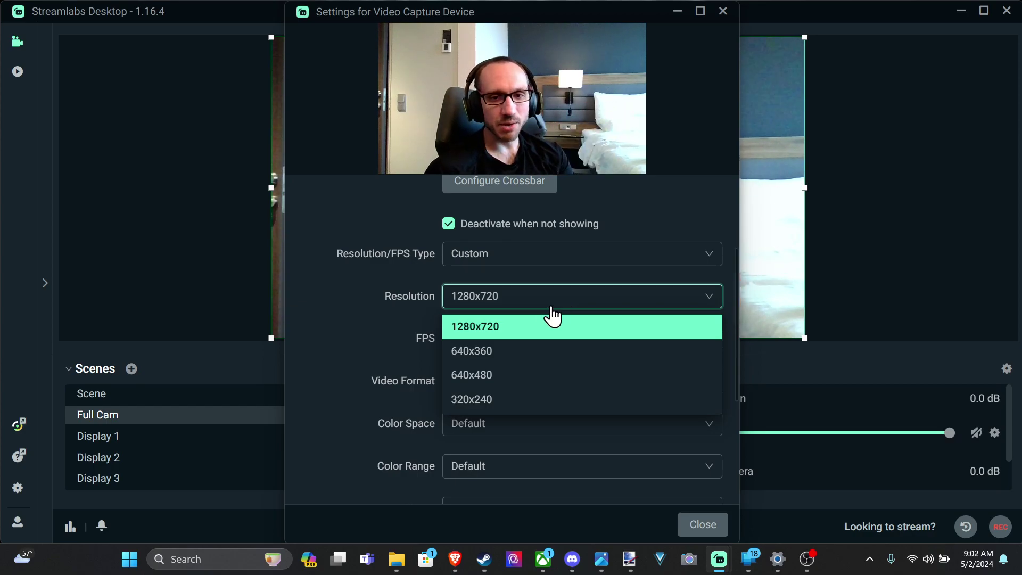
left_click(500, 309)
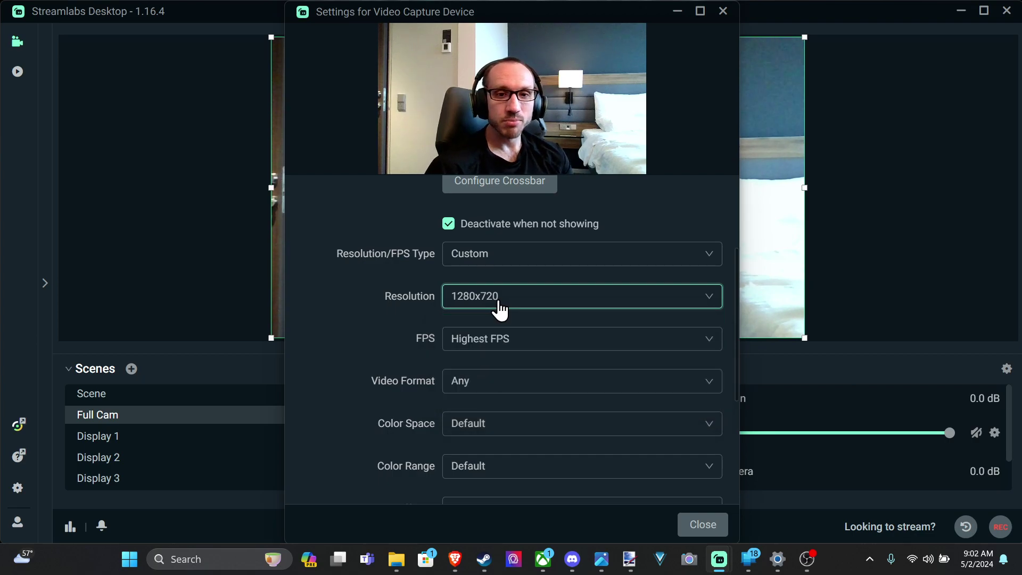
scroll(357, 322, "down", 2)
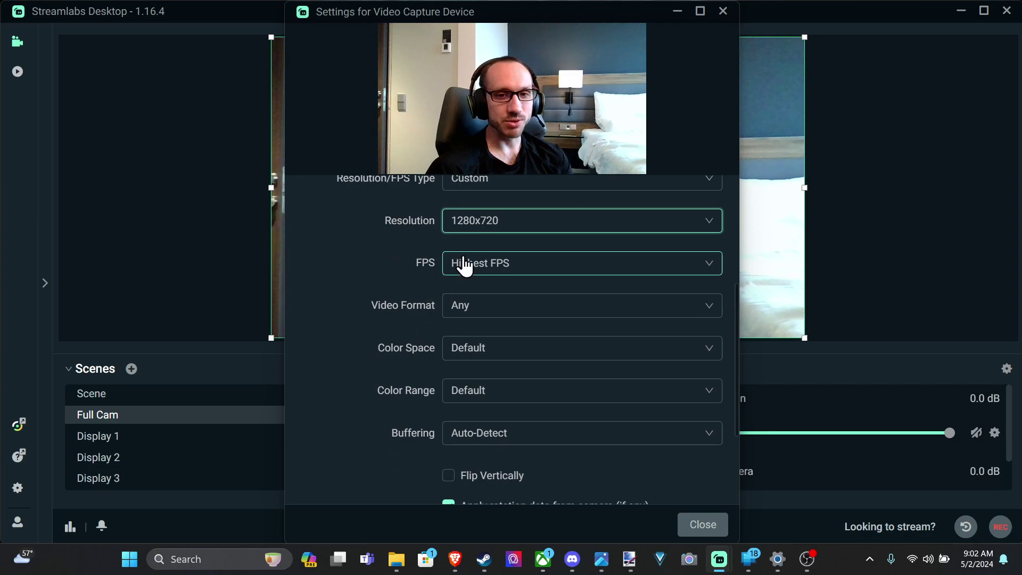
left_click(482, 263)
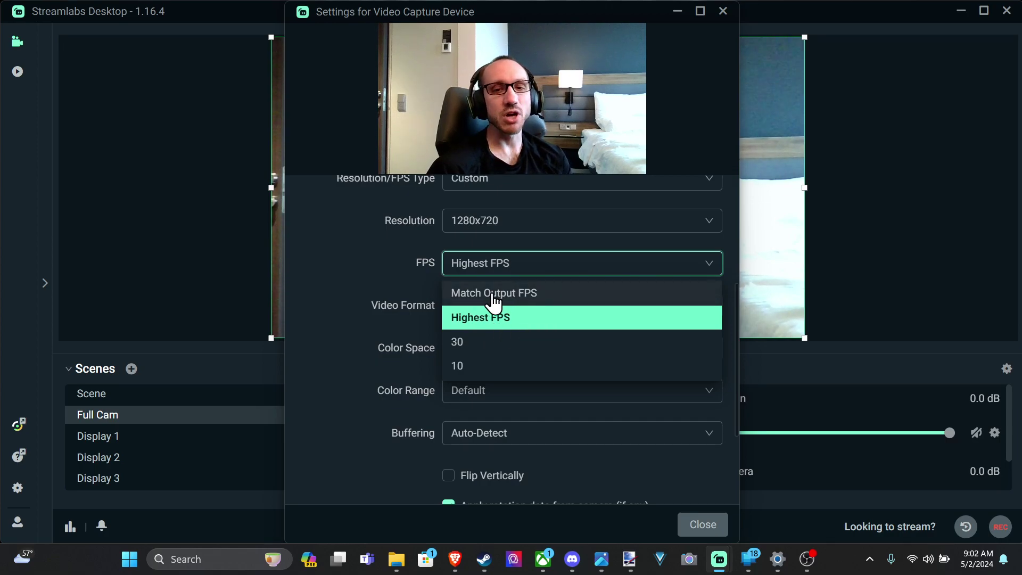
left_click(375, 277)
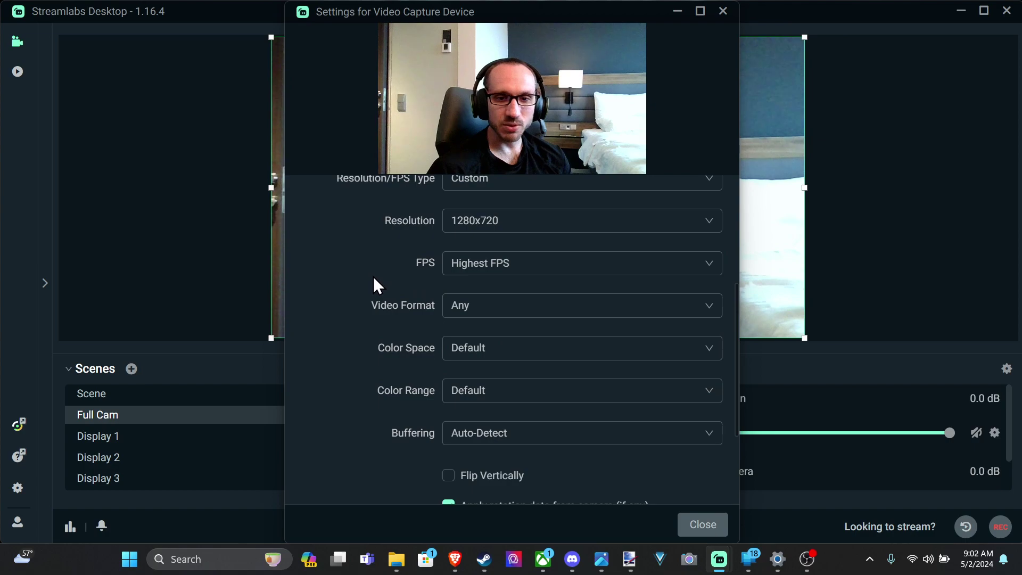
scroll(374, 278, "down", 3)
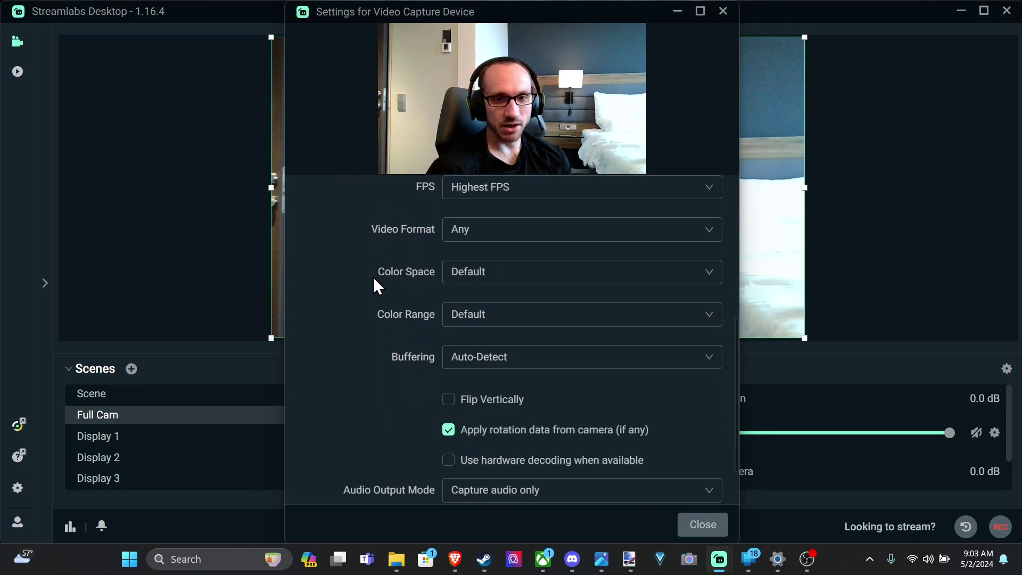
scroll(374, 282, "up", 3)
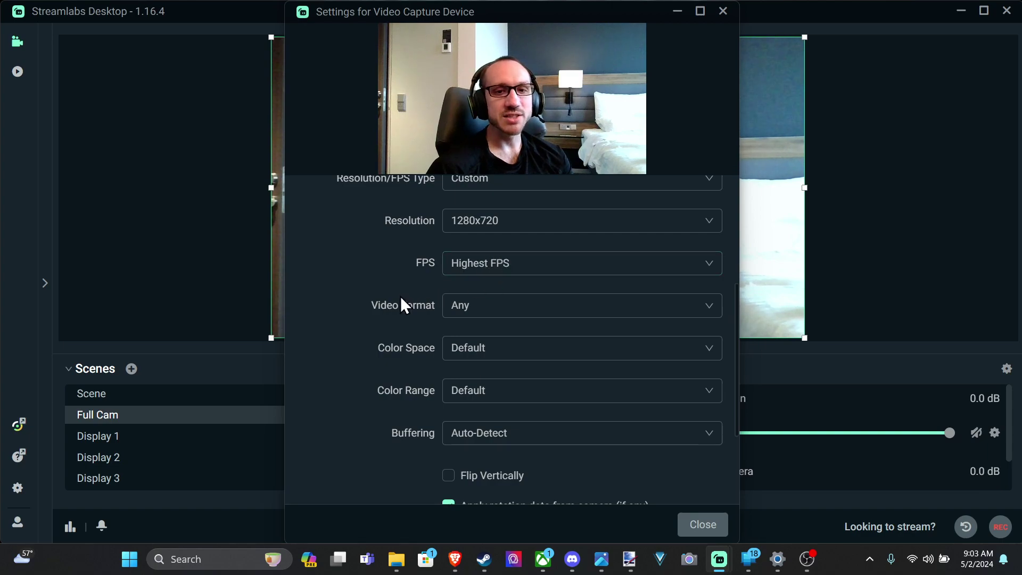
scroll(399, 296, "up", 3)
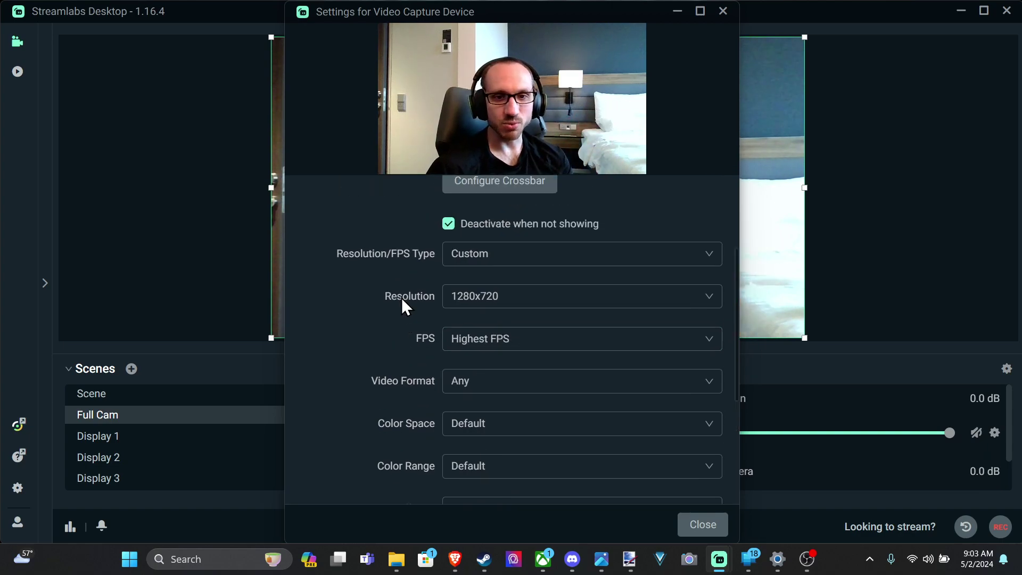
left_click(458, 297)
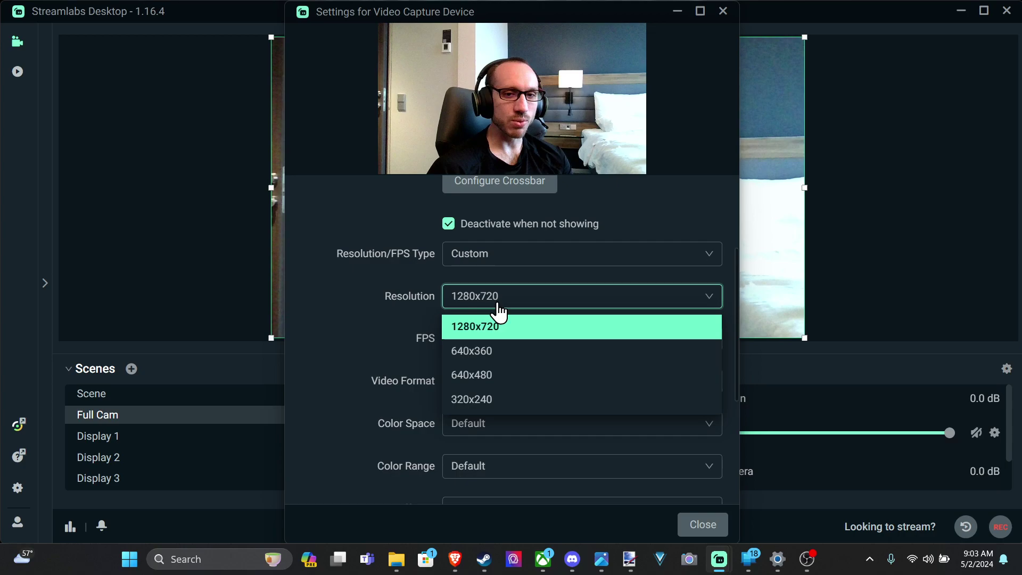
left_click(471, 306)
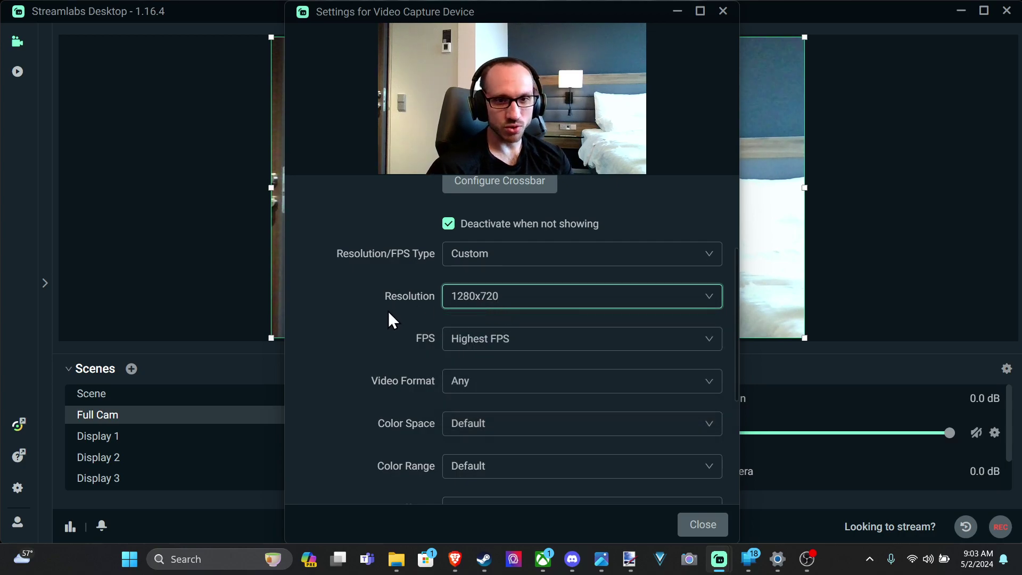
left_click(598, 260)
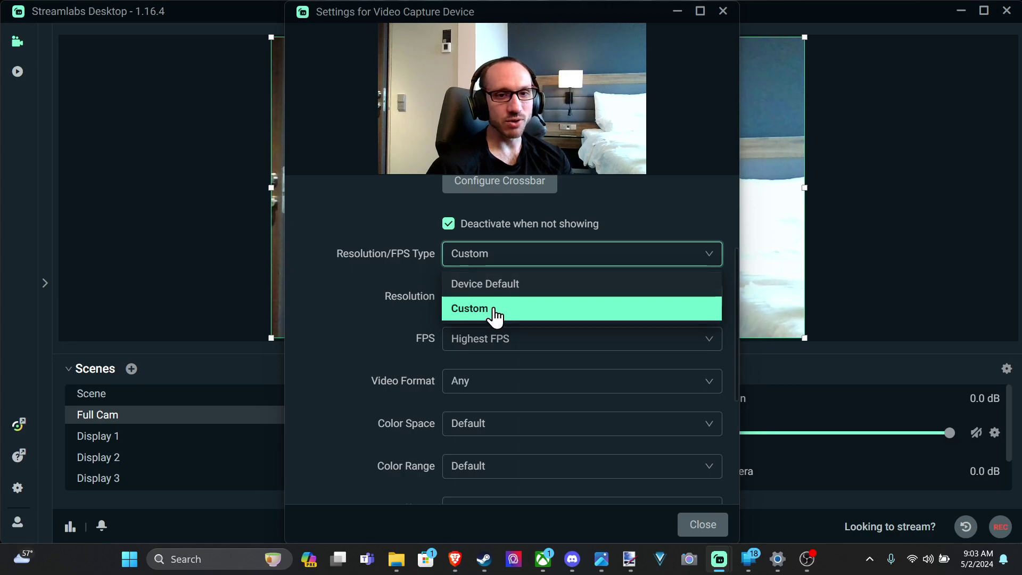
left_click(473, 314)
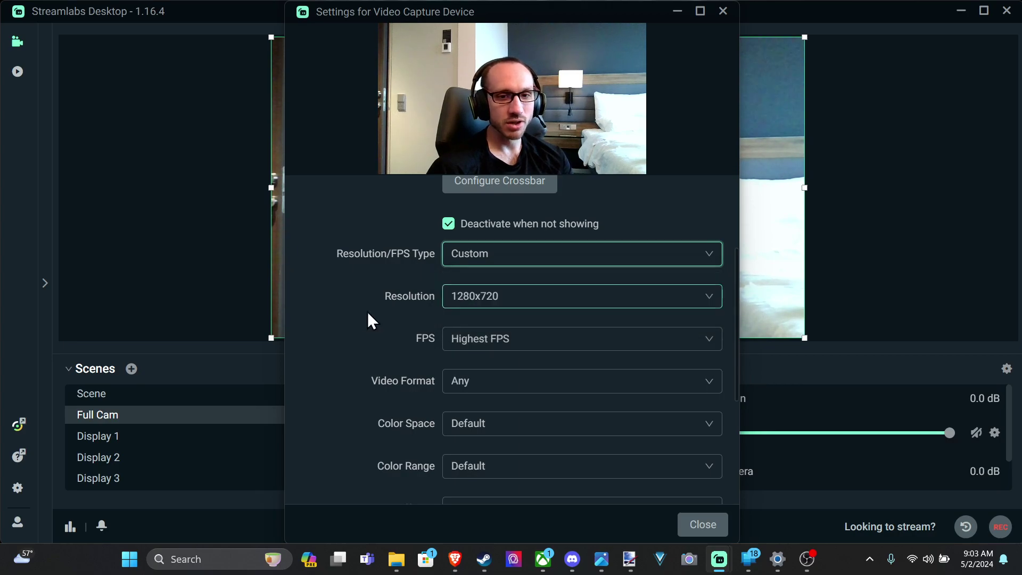
scroll(389, 309, "down", 5)
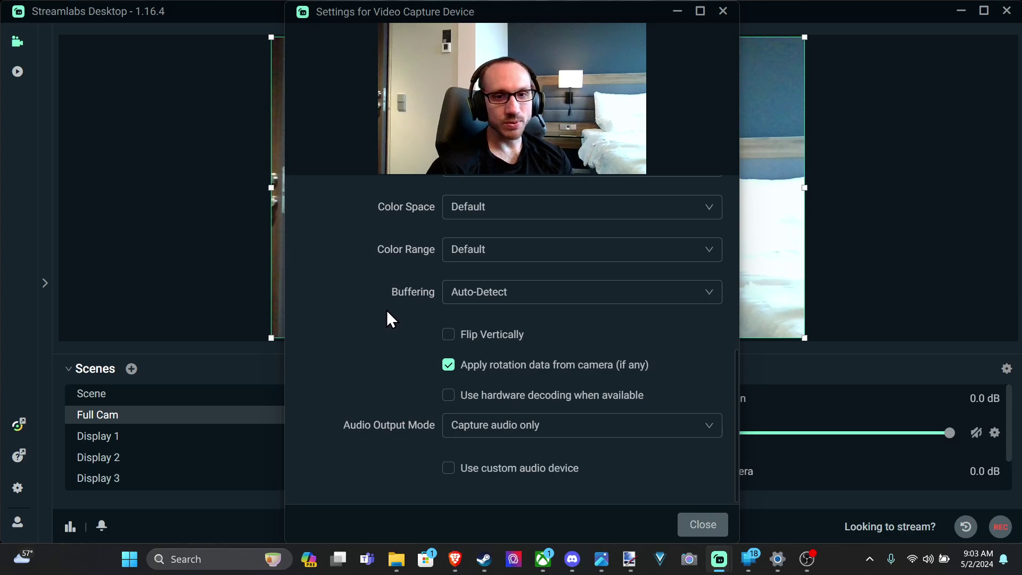
scroll(386, 311, "up", 3)
scroll(386, 311, "up", 2)
left_click(704, 526)
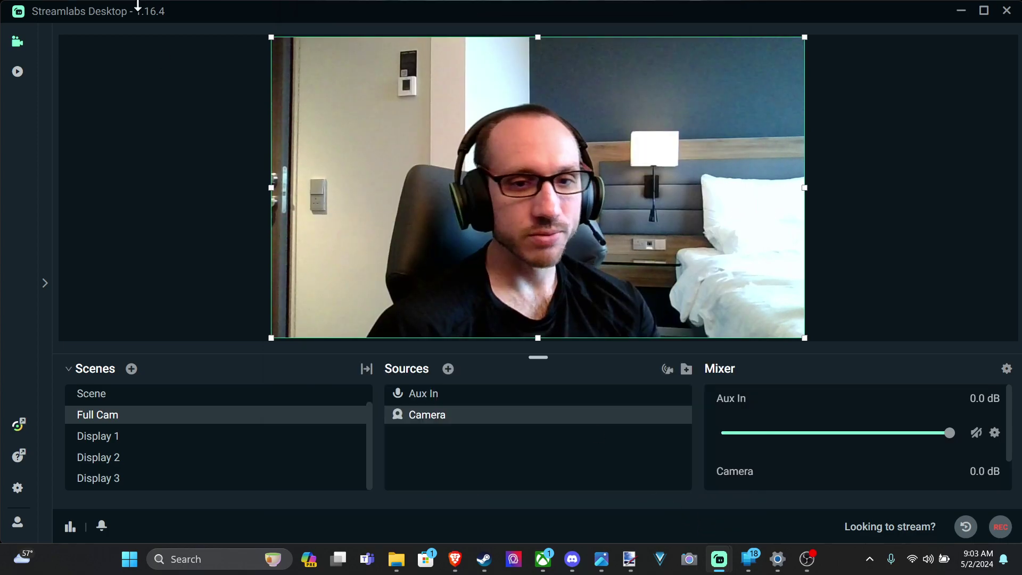
On the Output settings page, set Recording Quality to 'Same as stream'.
left_click(25, 490)
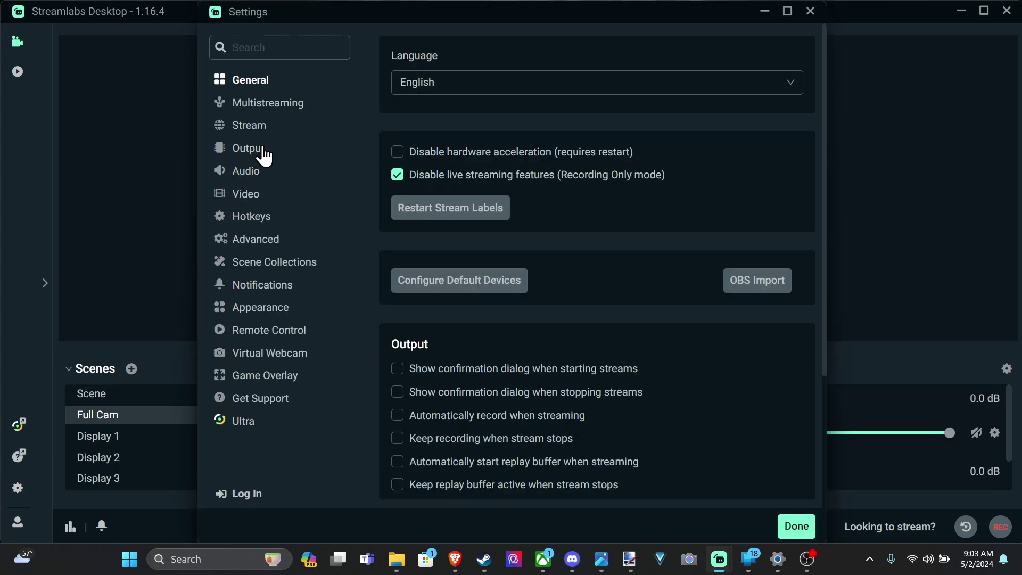
left_click(248, 149)
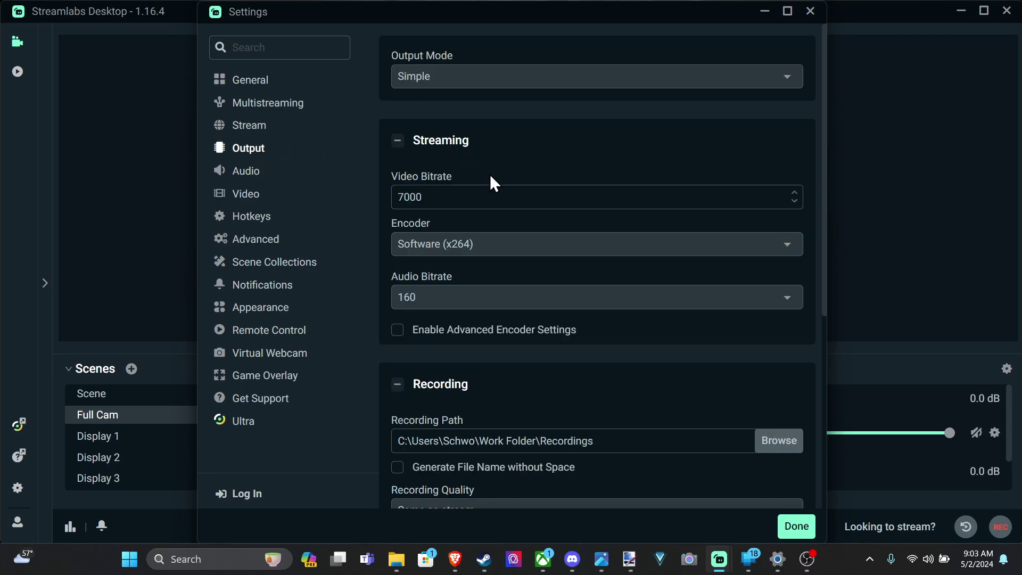
scroll(490, 176, "down", 3)
scroll(493, 181, "down", 3)
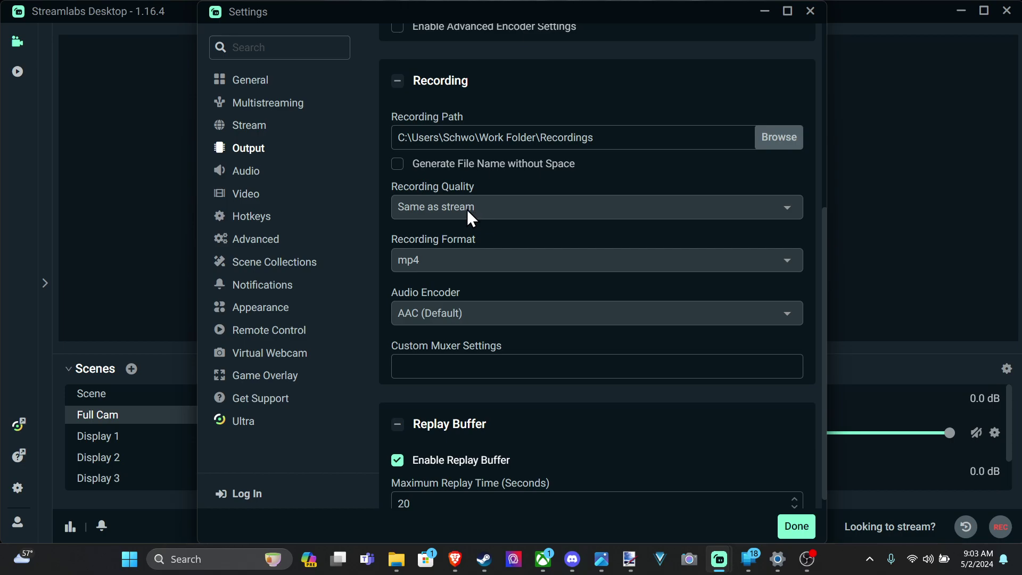
left_click(467, 209)
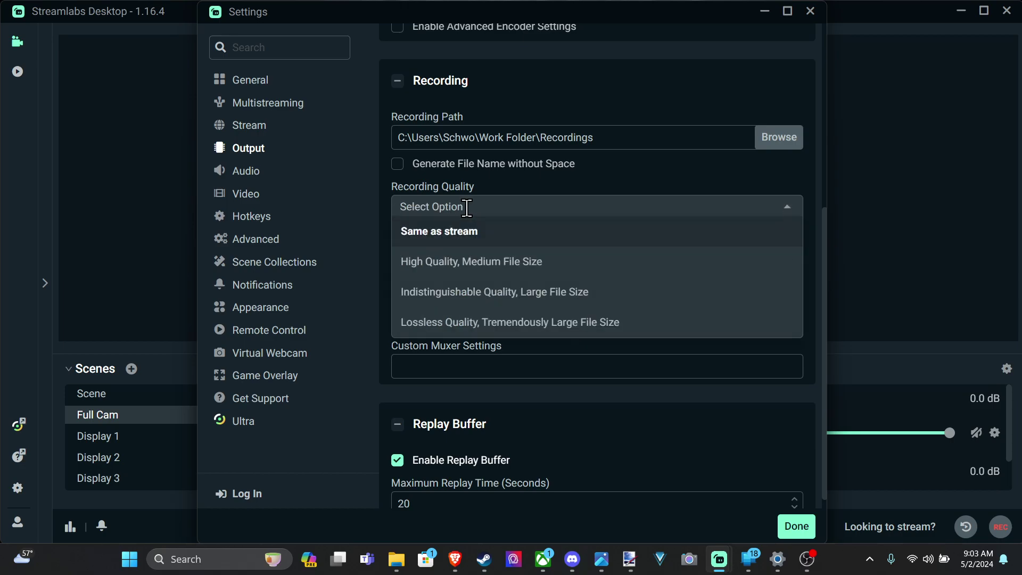
left_click(427, 234)
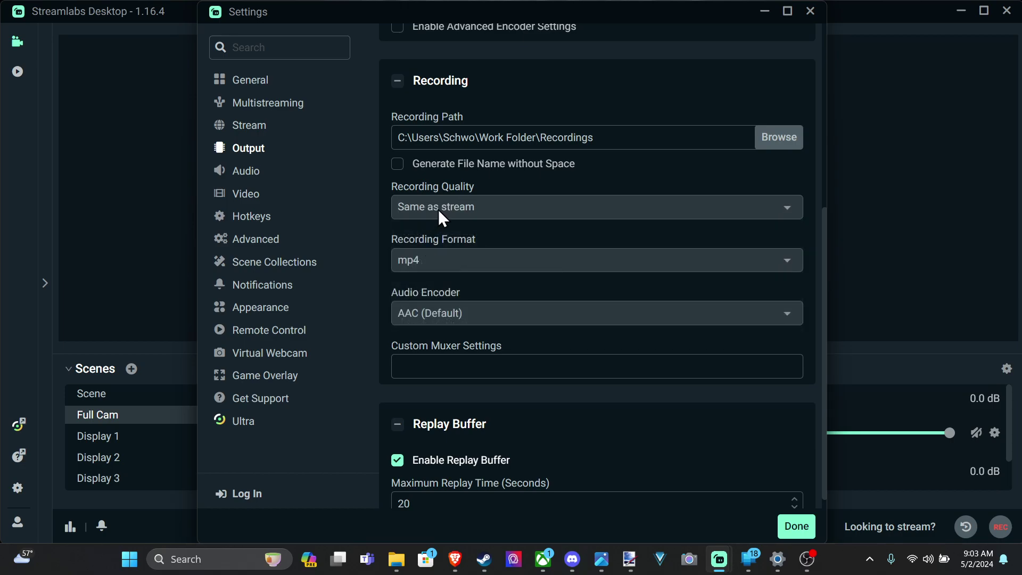
scroll(440, 206, "up", 4)
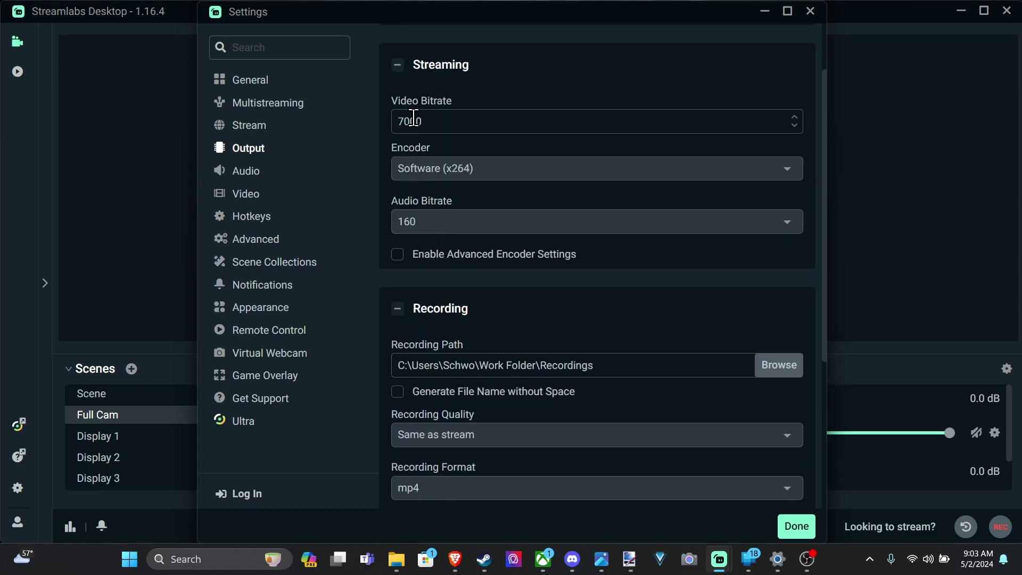
scroll(443, 159, "down", 3)
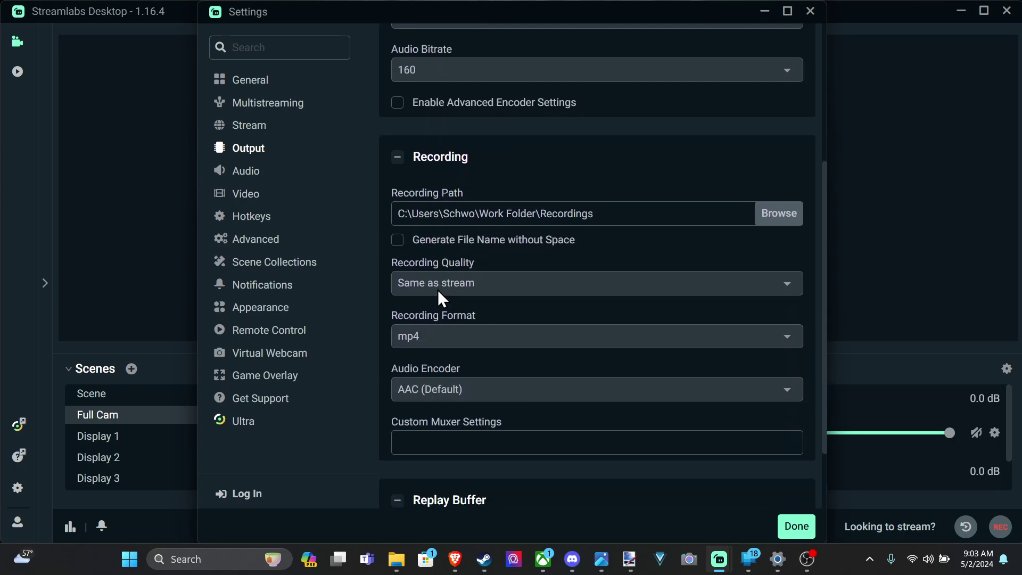
scroll(445, 266, "down", 2)
left_click(440, 208)
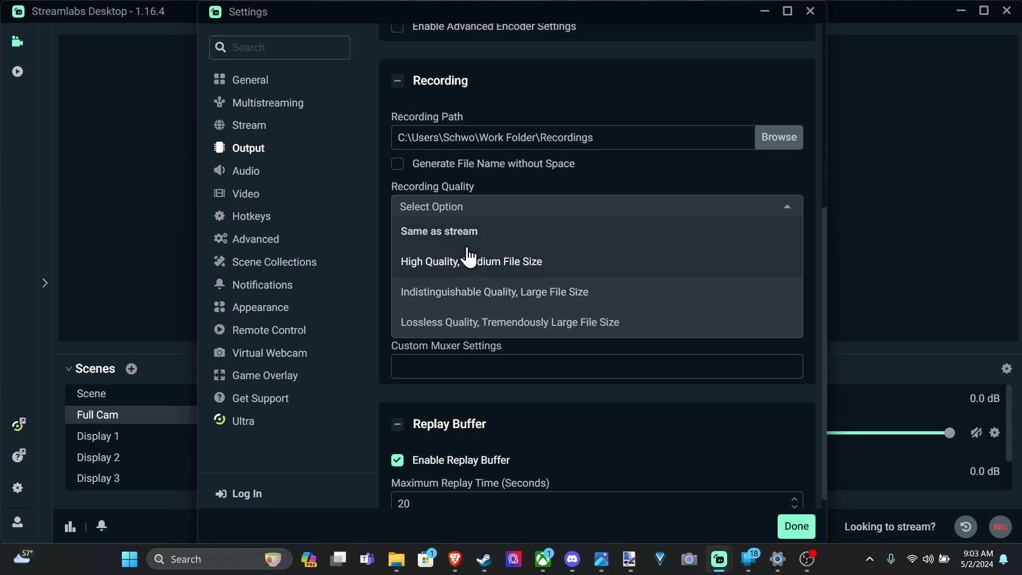
left_click(370, 205)
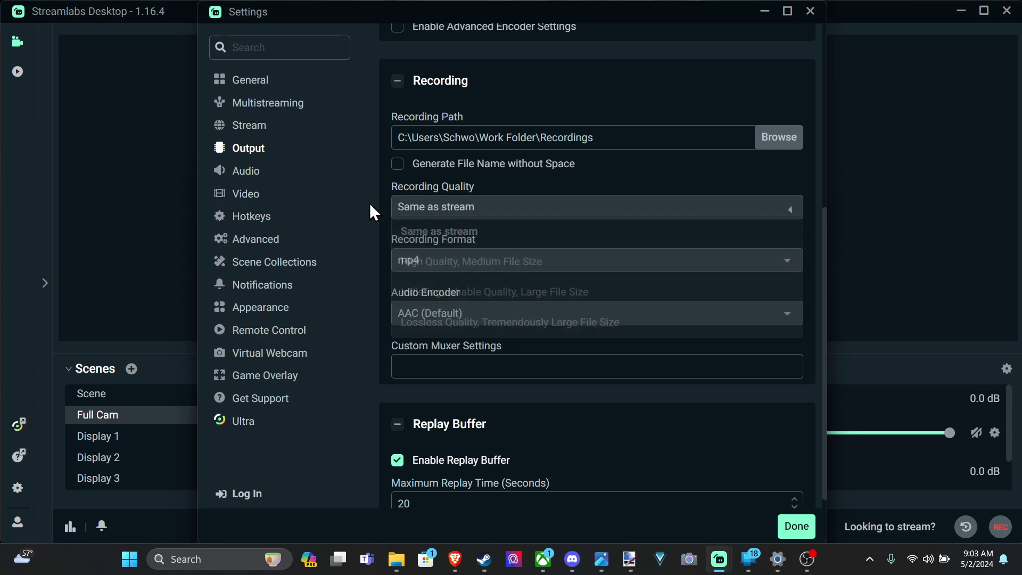
scroll(494, 368, "up", 4)
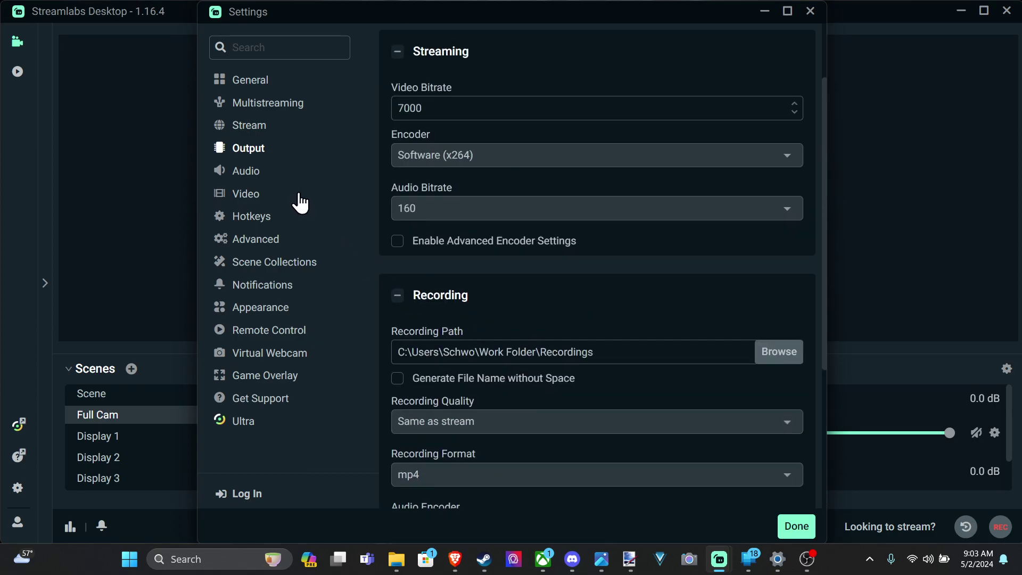
Check the Video settings: 1920x1080 canvas and output resolution at 60 FPS.
left_click(245, 195)
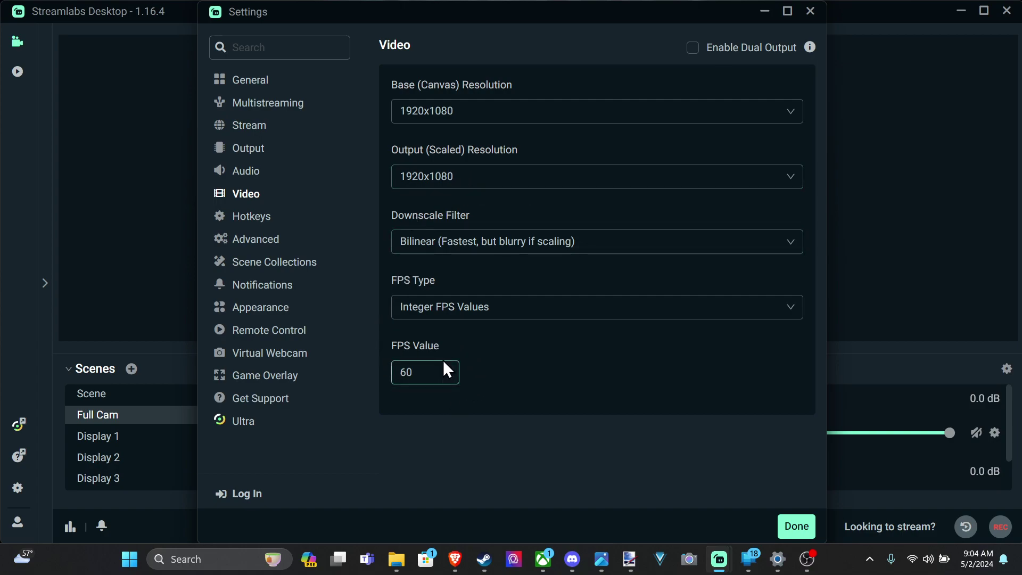
left_click(431, 377)
left_click(413, 372)
Set the Camera source to Custom 1280x720 resolution with Highest FPS.
left_click(797, 527)
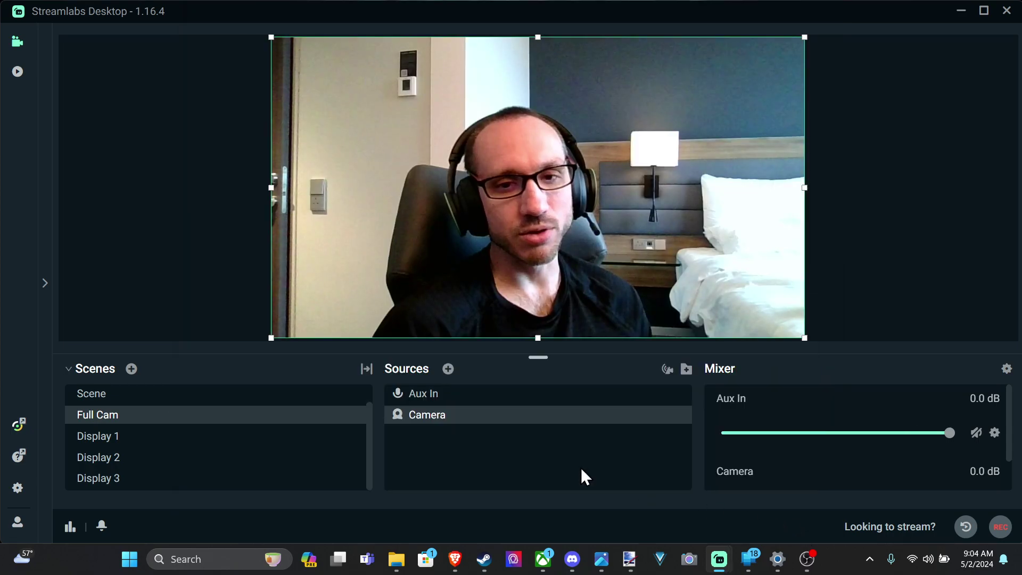
double_click(458, 426)
scroll(548, 303, "down", 3)
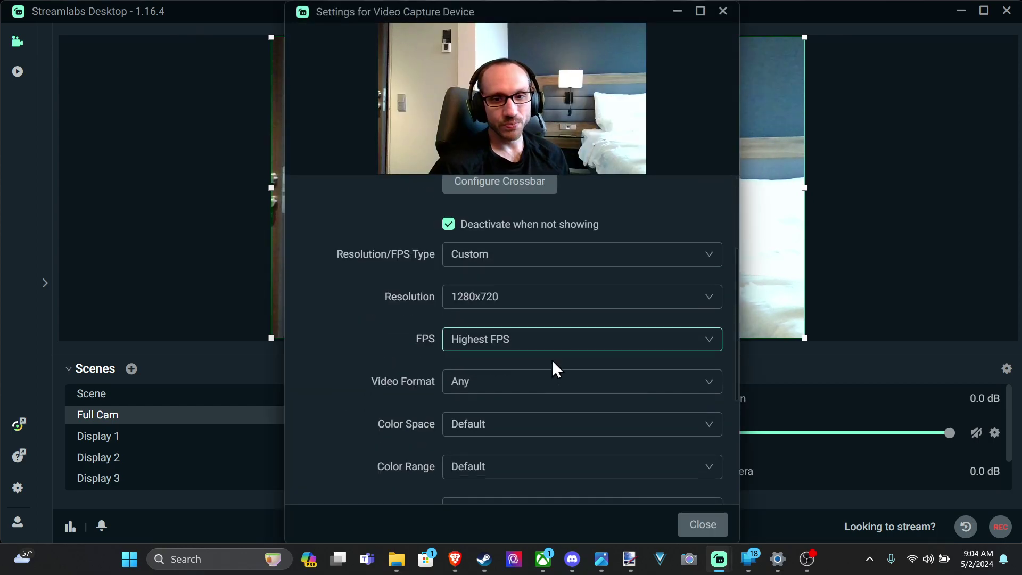
left_click(533, 349)
left_click(533, 356)
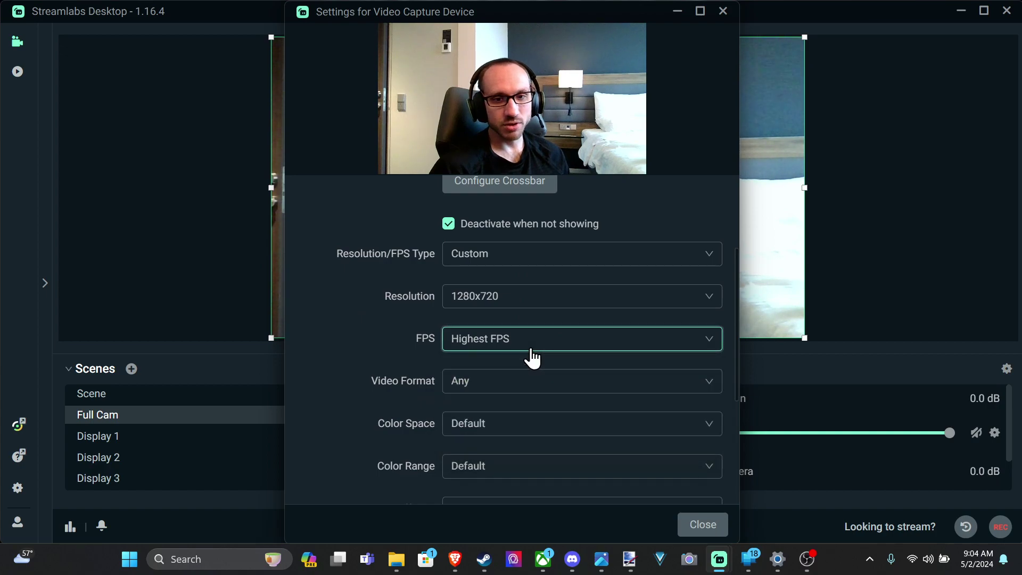
left_click(524, 352)
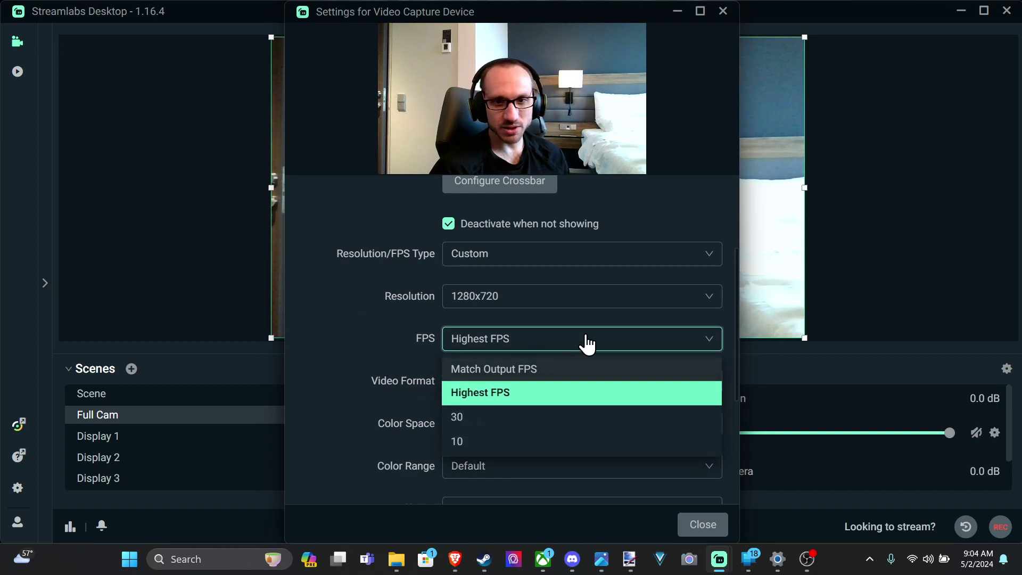
left_click(587, 343)
left_click(704, 530)
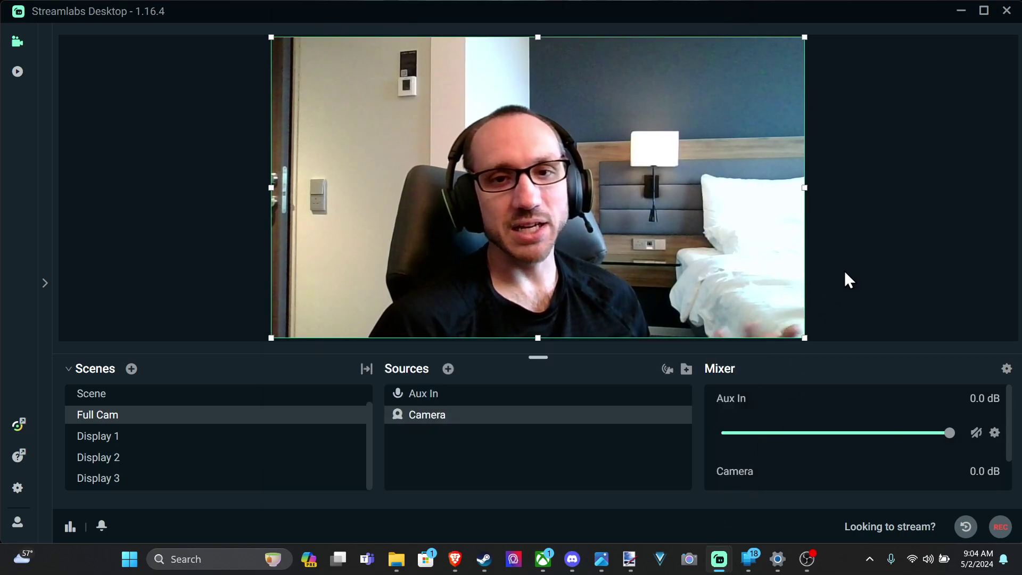
Add a Color Correction filter to the Camera source through Edit Filters.
right_click(412, 423)
mouse_move(463, 346)
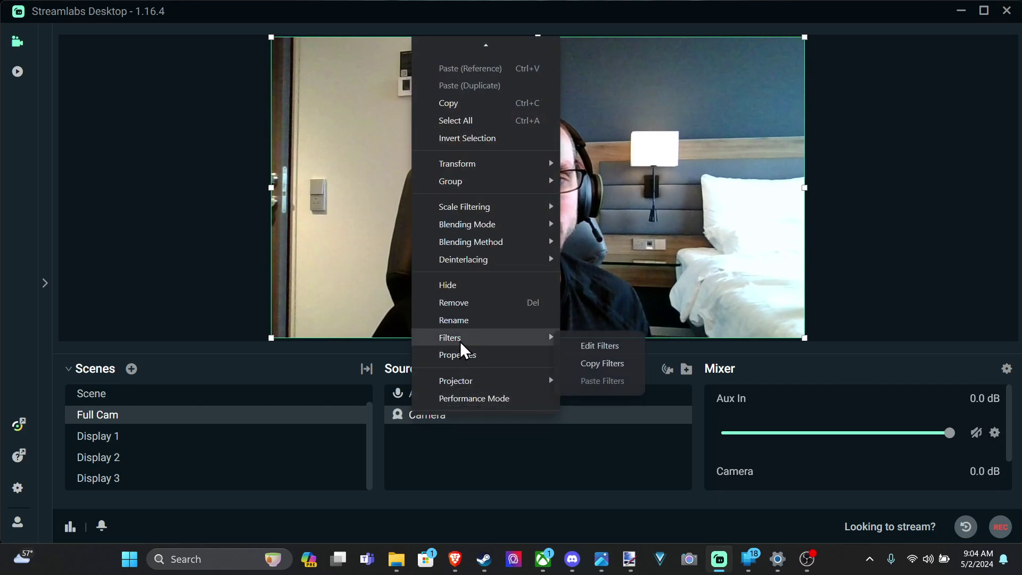
left_click(583, 346)
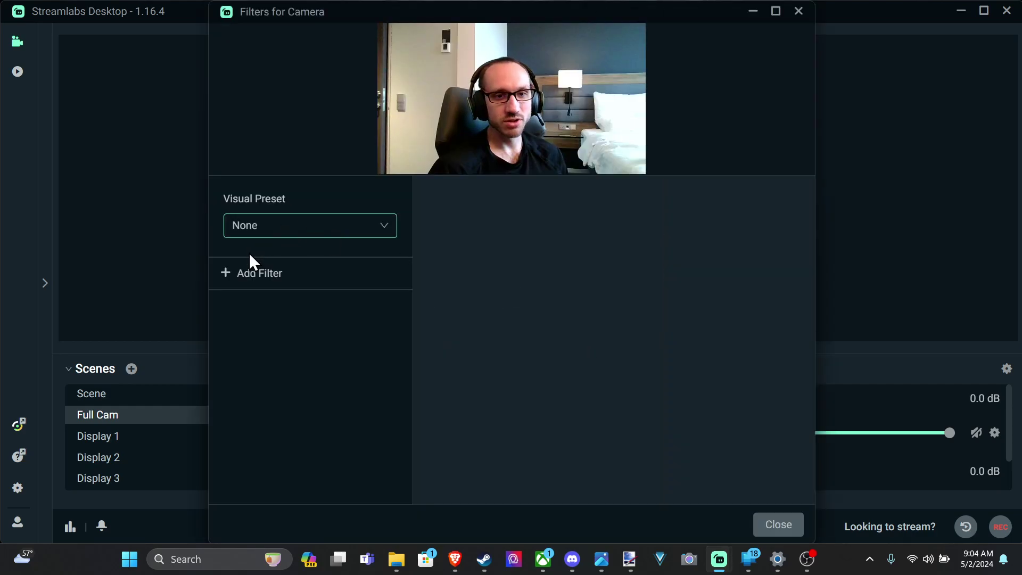
left_click(228, 277)
left_click(501, 139)
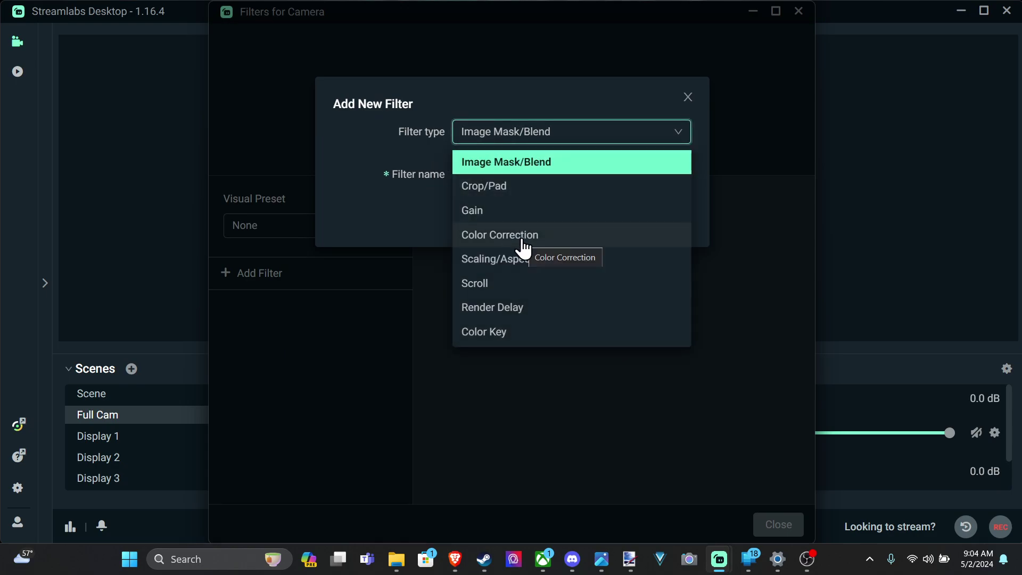
left_click(523, 239)
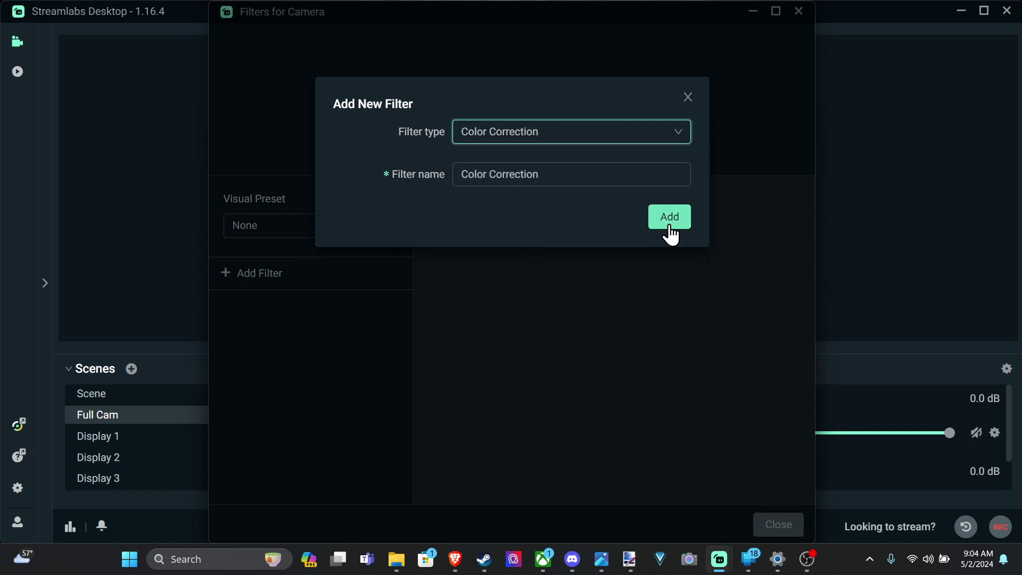
left_click(669, 223)
mouse_move(646, 250)
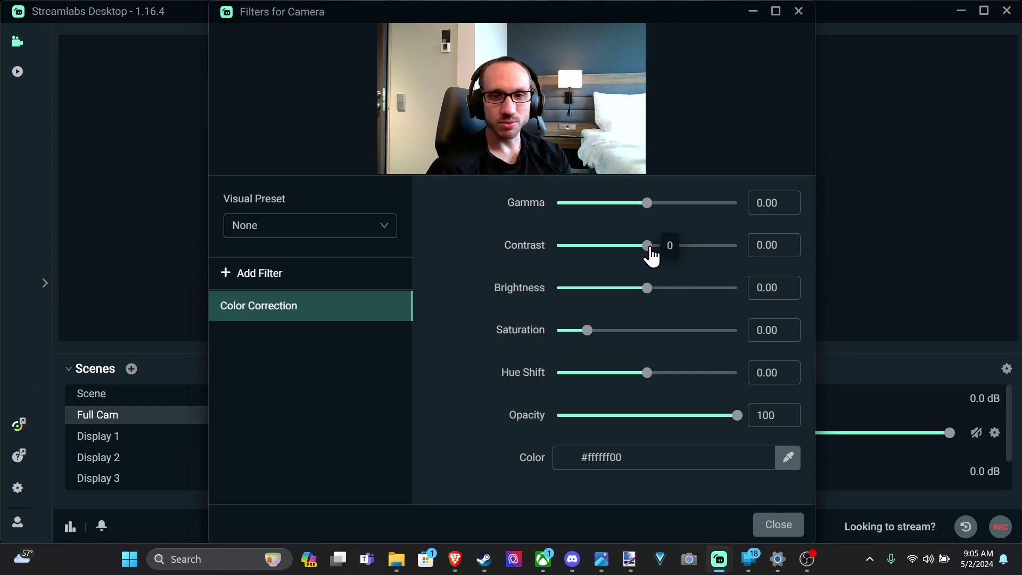
Drag the Color Correction saturation slider to 0.05.
mouse_move(587, 336)
left_mouse_down()
mouse_move(630, 323)
mouse_move(597, 322)
mouse_move(586, 340)
left_mouse_up()
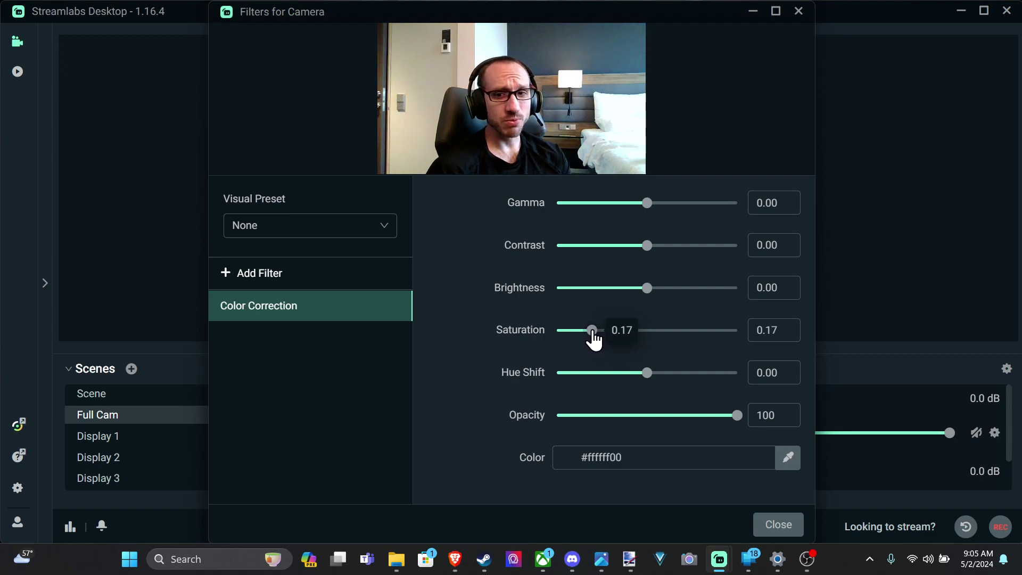
left_click_drag(594, 338, 589, 337)
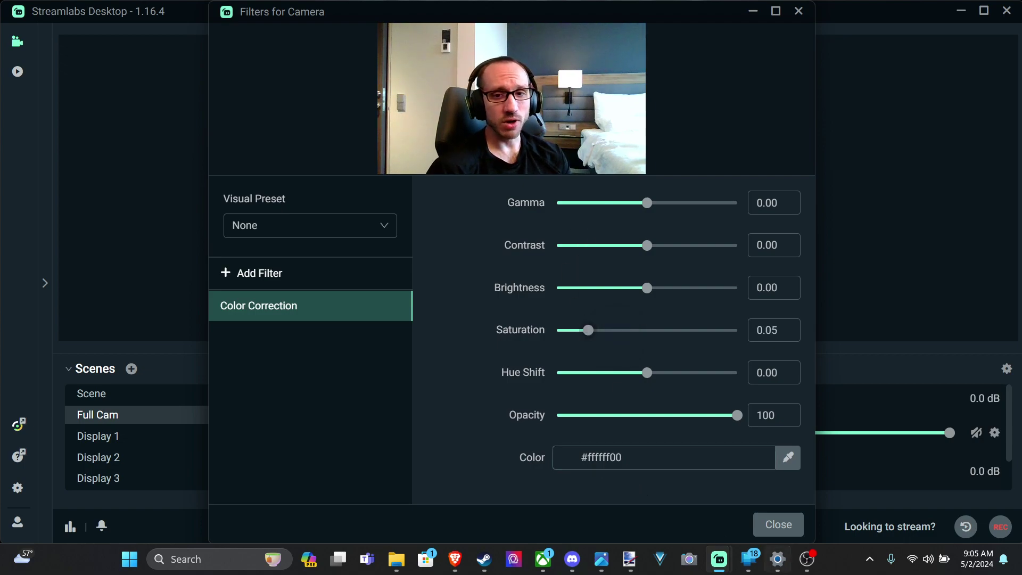
left_click(783, 529)
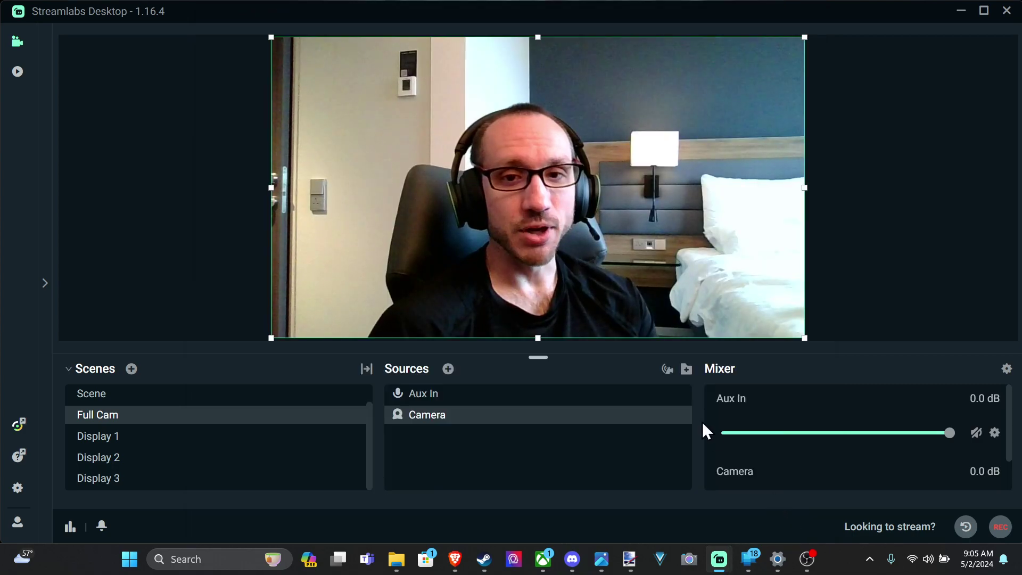
mouse_move(509, 424)
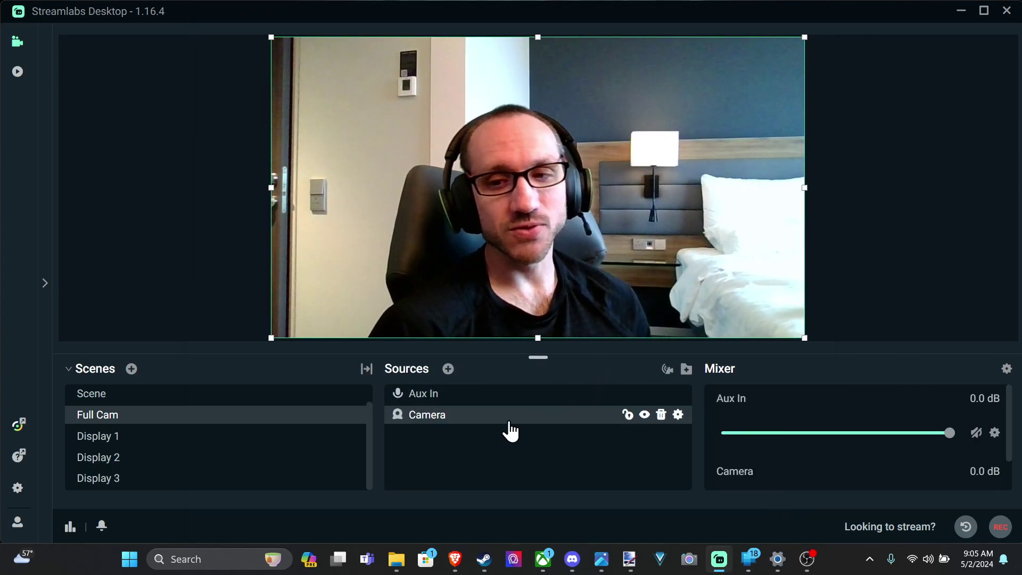